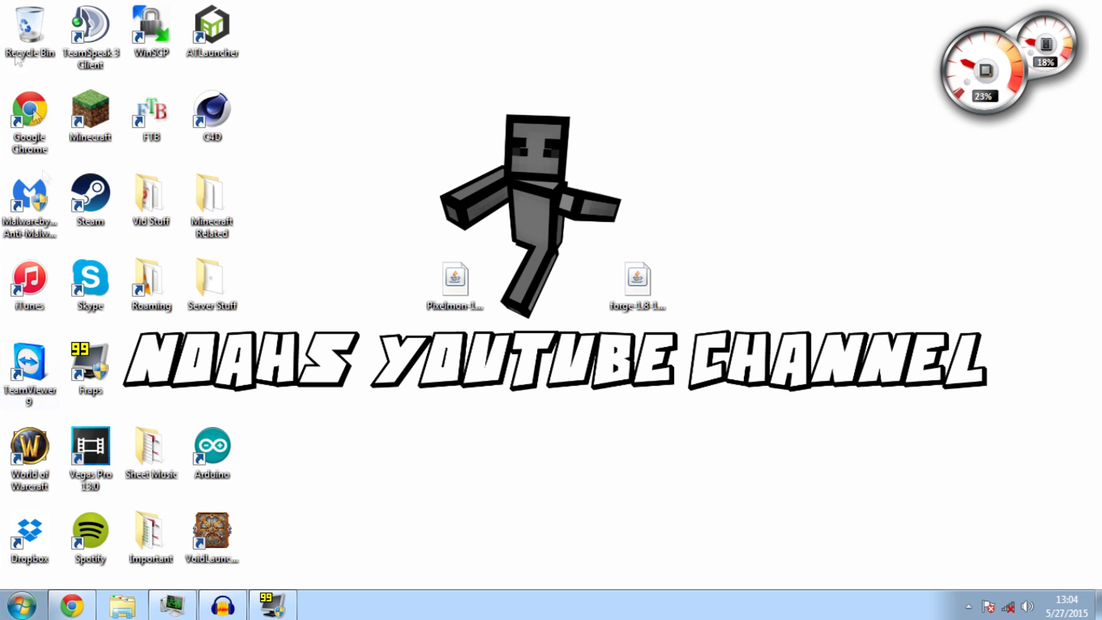
pyautogui.doubleClick(82, 105)
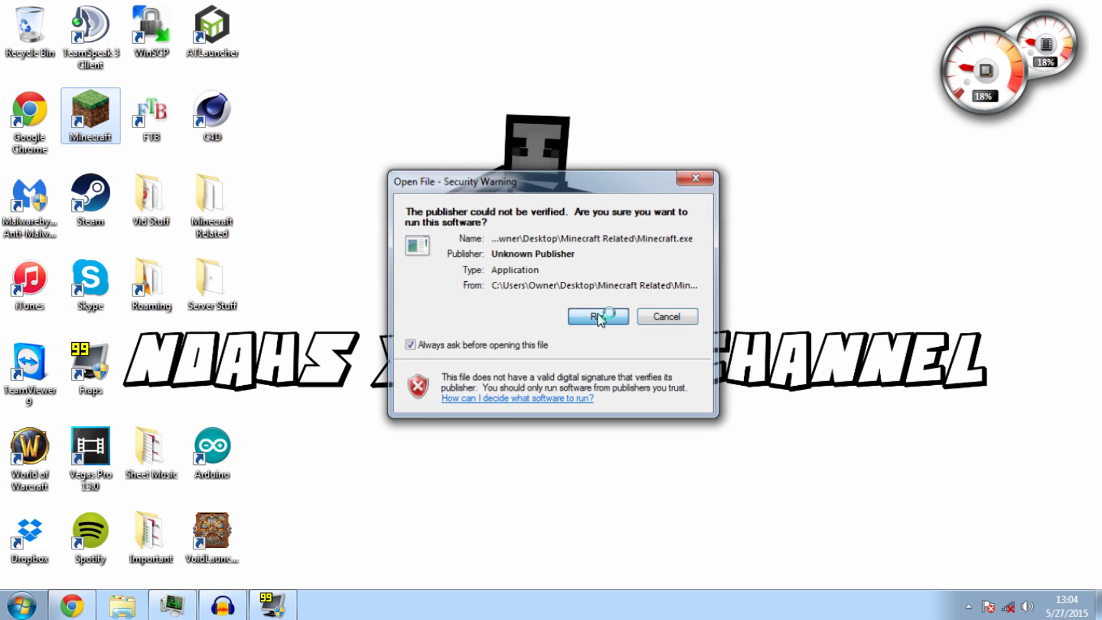
pyautogui.click(600, 317)
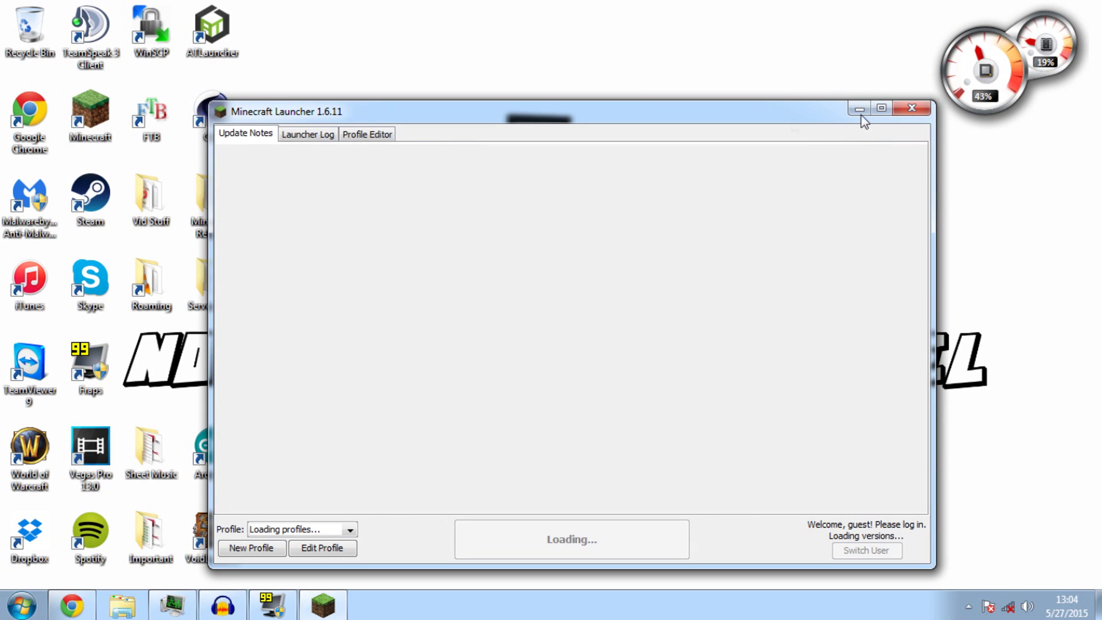
pyautogui.click(861, 110)
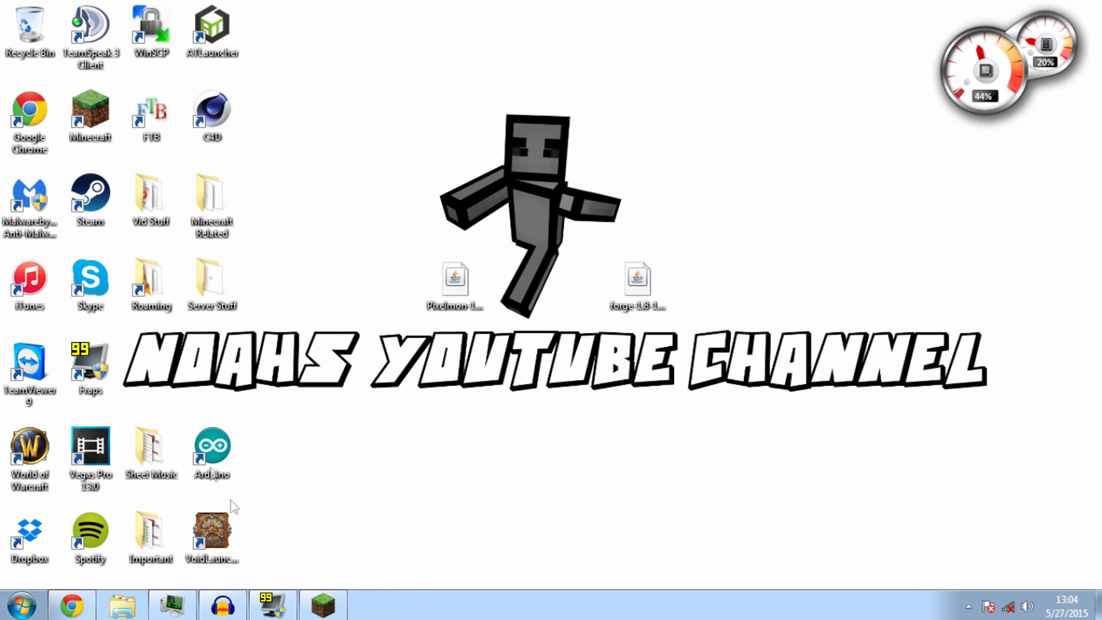
pyautogui.rightClick(361, 608)
pyautogui.rightClick(323, 606)
pyautogui.click(302, 565)
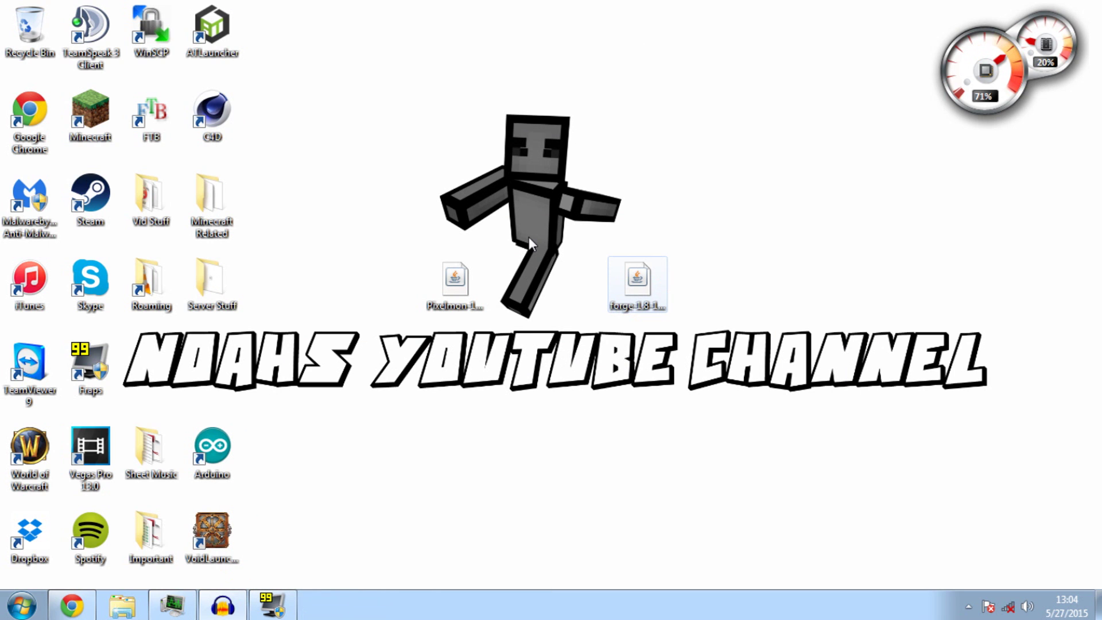
# - Check the recommended Forge installer download in Chrome, and install the Forge client into .minecraft with the desktop's Forge 1.8 installer
pyautogui.click(72, 606)
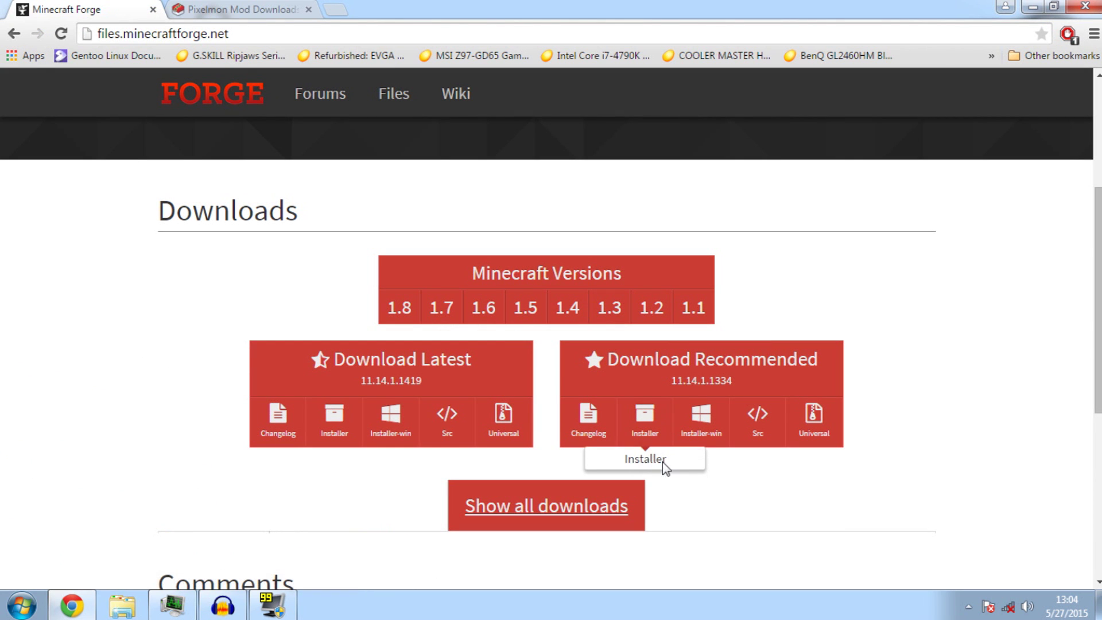
pyautogui.click(1033, 7)
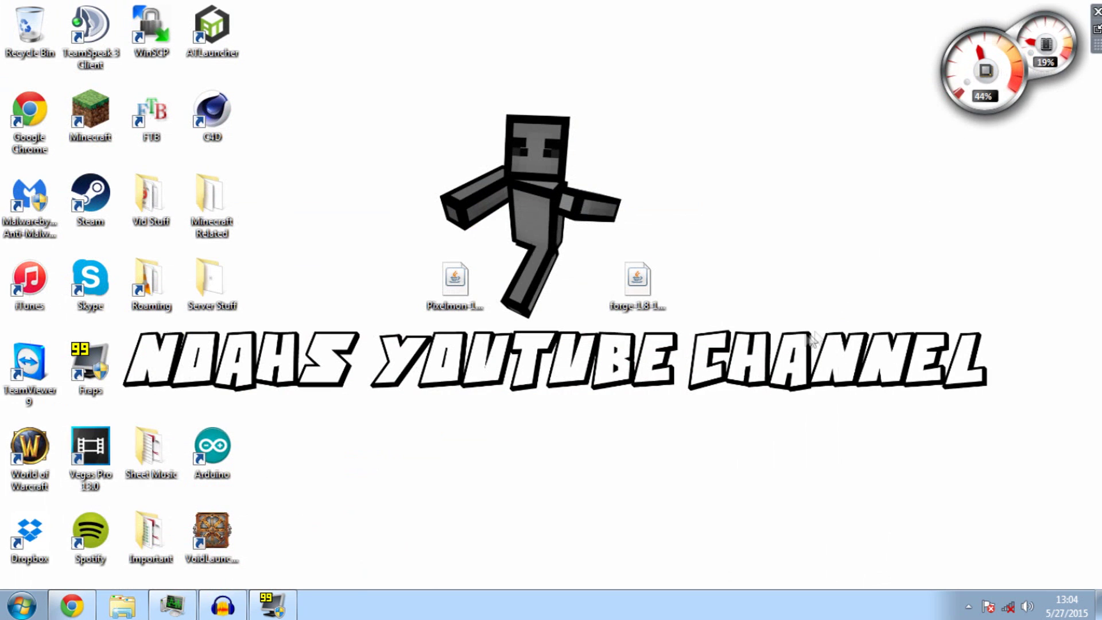
pyautogui.click(655, 297)
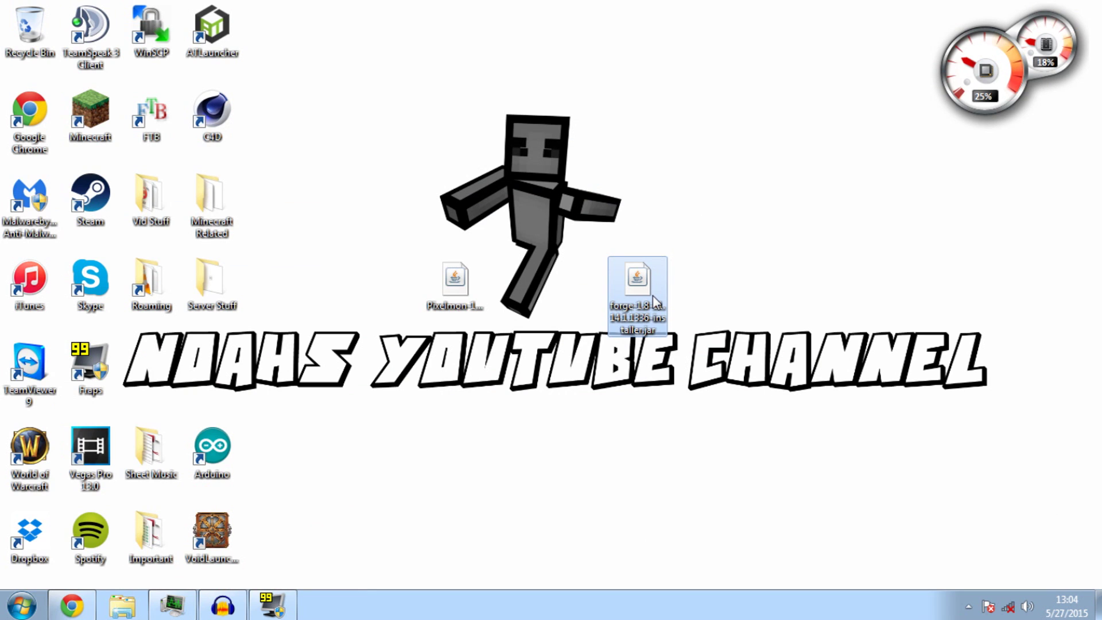
pyautogui.doubleClick(653, 295)
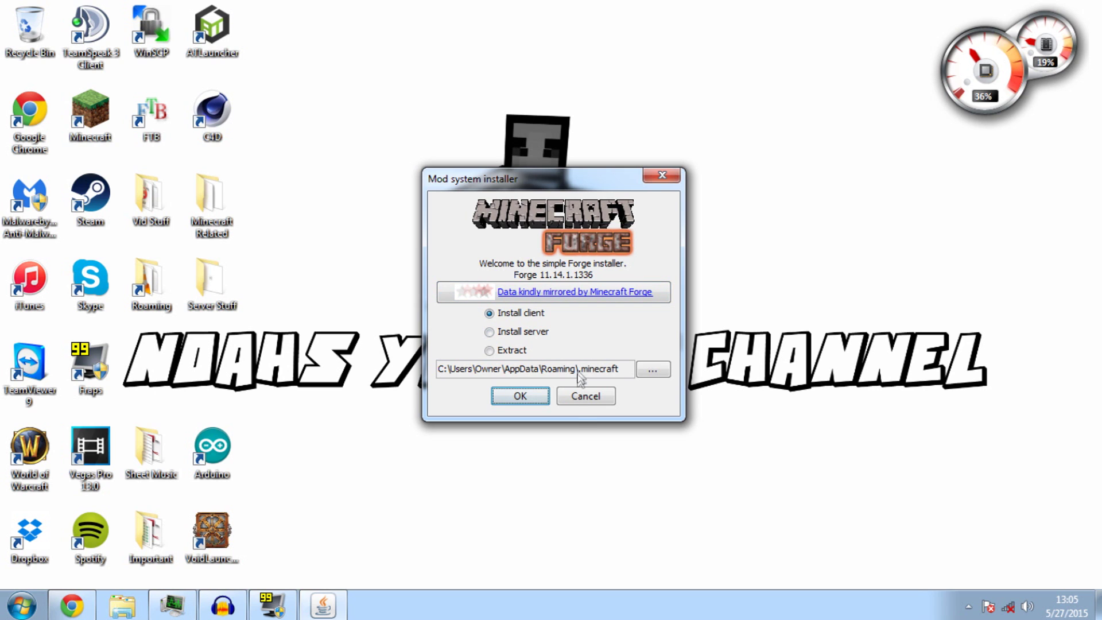
pyautogui.click(532, 393)
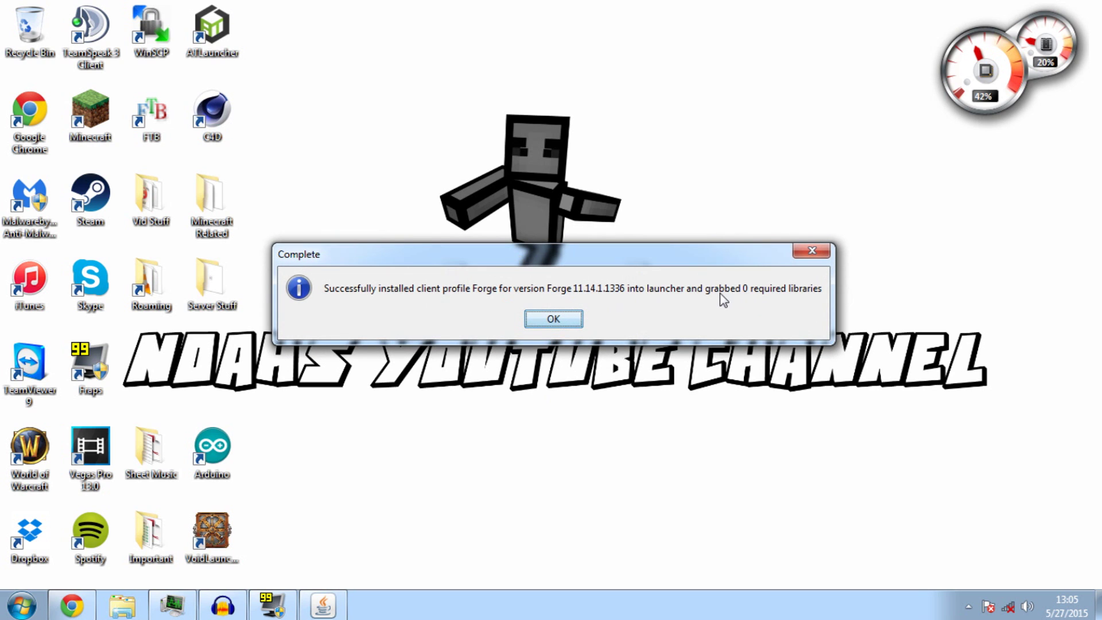
pyautogui.click(552, 318)
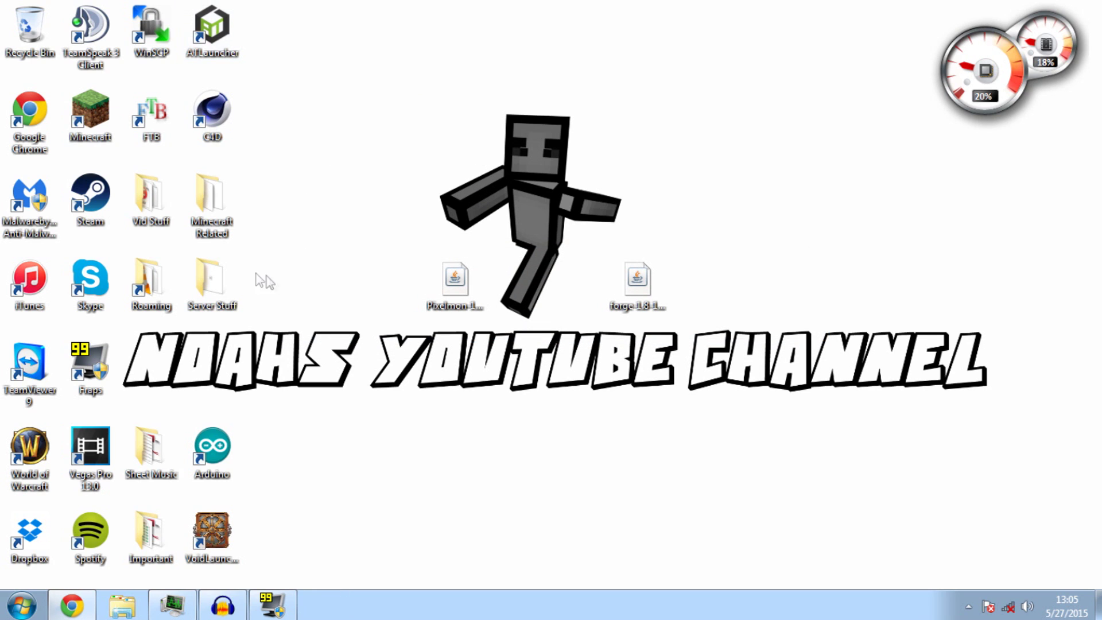
# - Start the Minecraft launcher from the desktop and select the profile named Forge
pyautogui.doubleClick(118, 133)
pyautogui.click(643, 317)
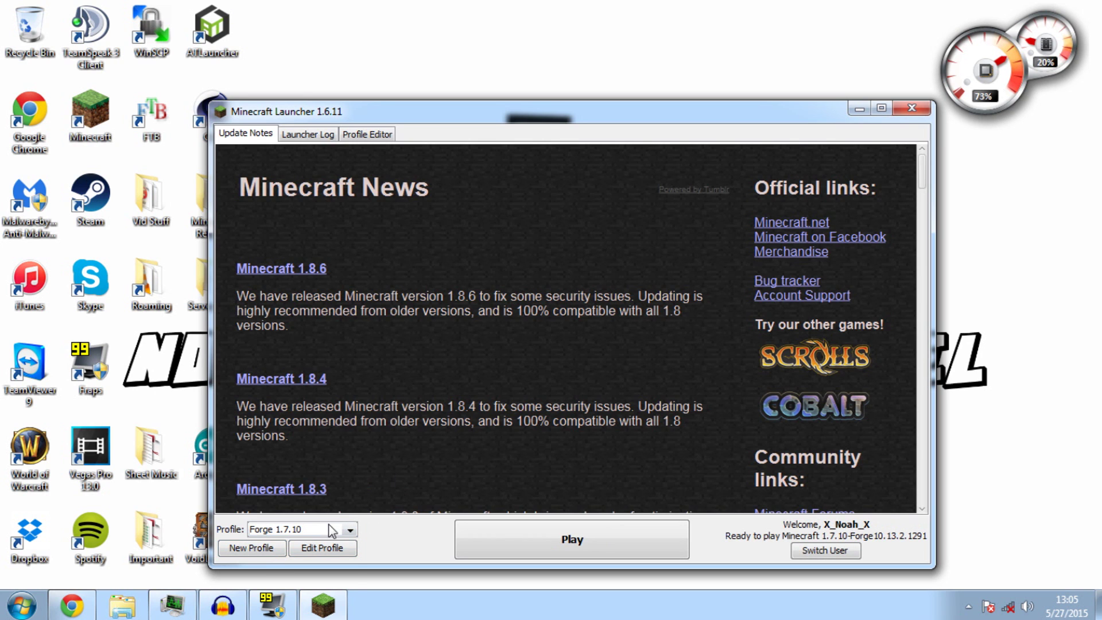
pyautogui.click(333, 529)
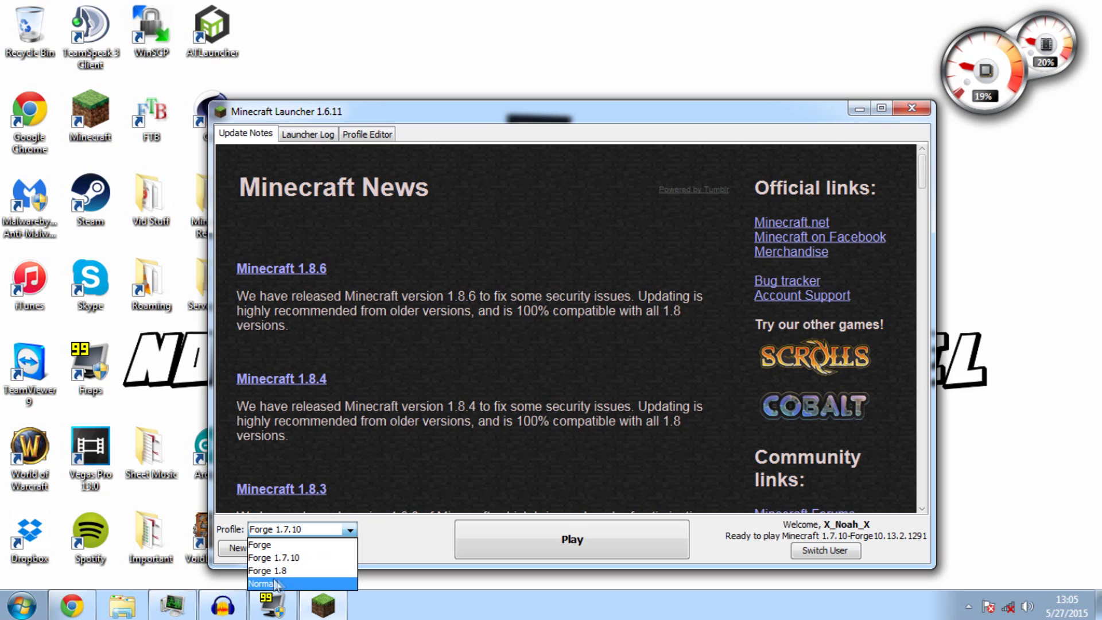
pyautogui.click(289, 545)
pyautogui.click(313, 529)
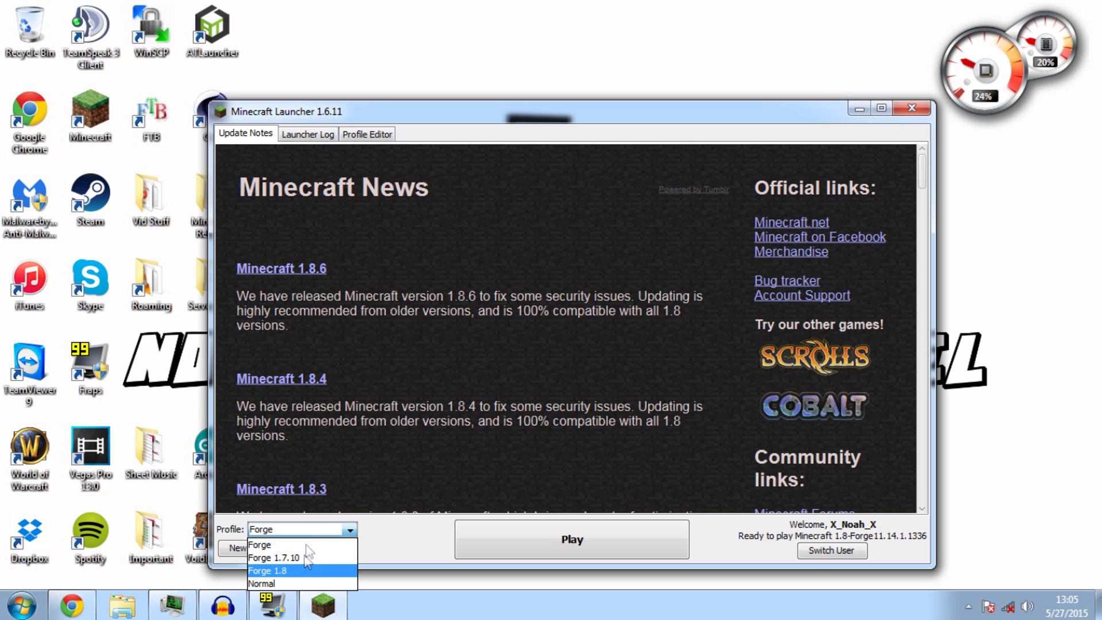
pyautogui.click(306, 545)
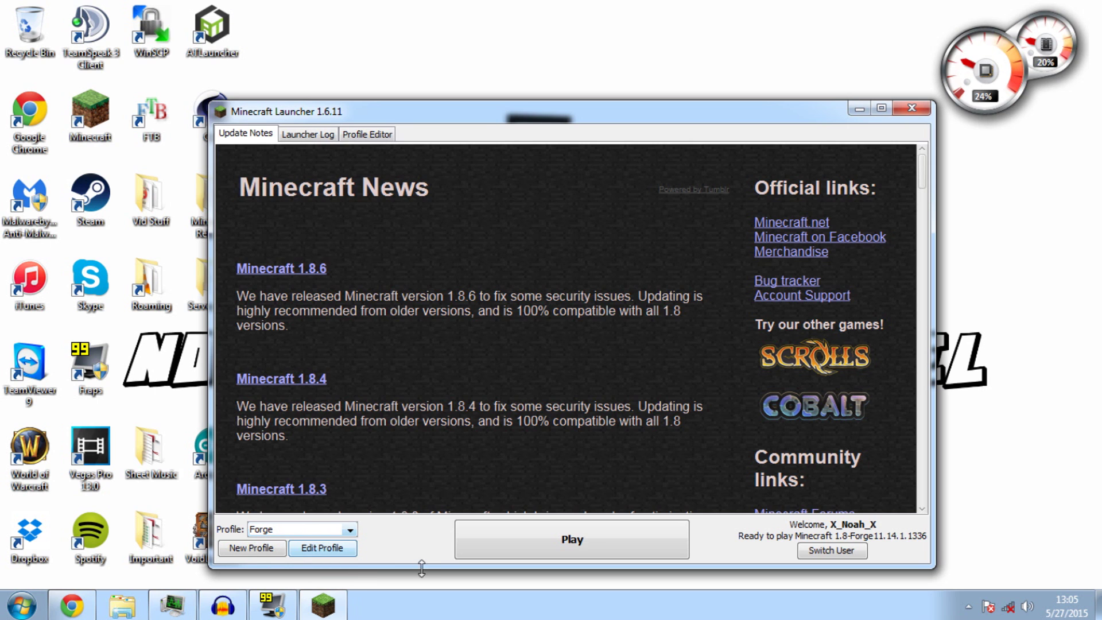
# - In the Forge profile, enable JVM arguments using -Xmx6G and -Xmn3G, and set launcher visibility to keep the launcher open
pyautogui.click(310, 550)
pyautogui.click(332, 461)
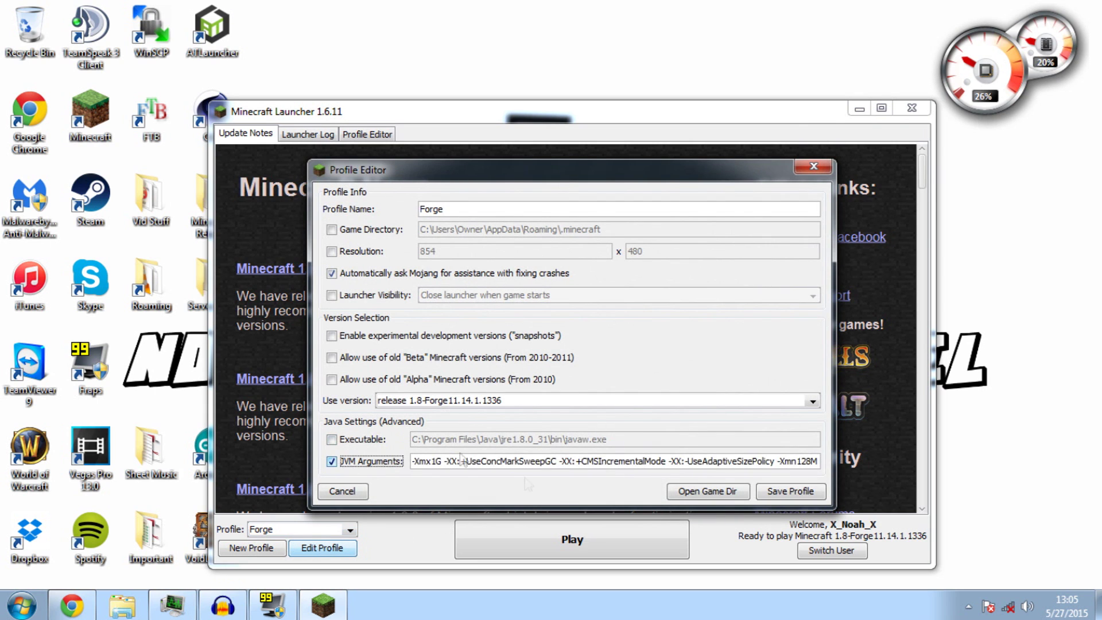
pyautogui.press('Tab')
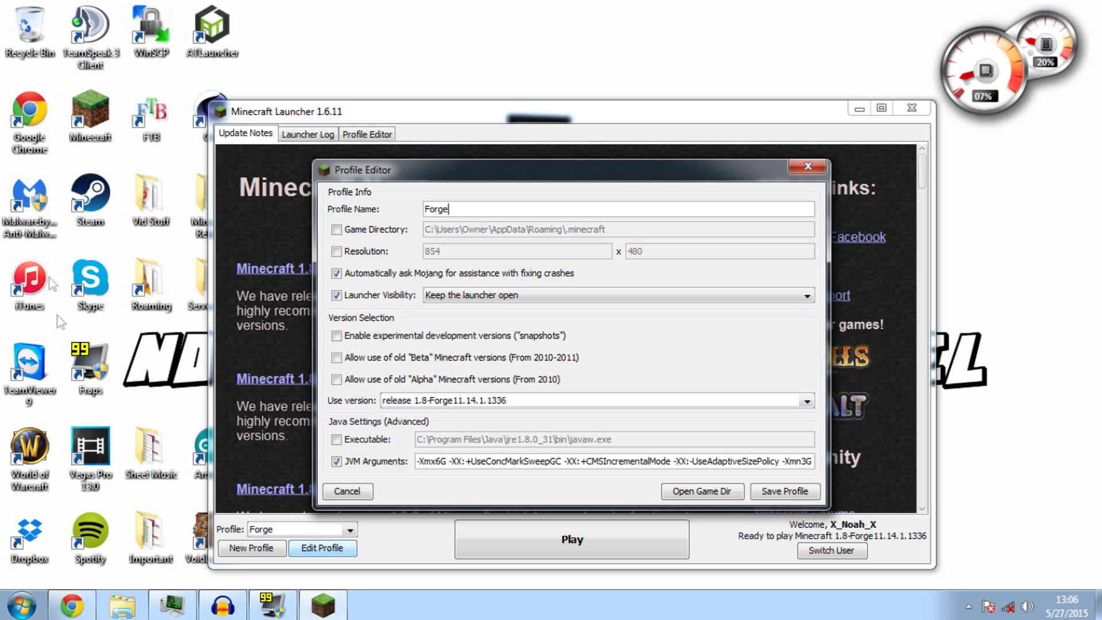
pyautogui.doubleClick(149, 291)
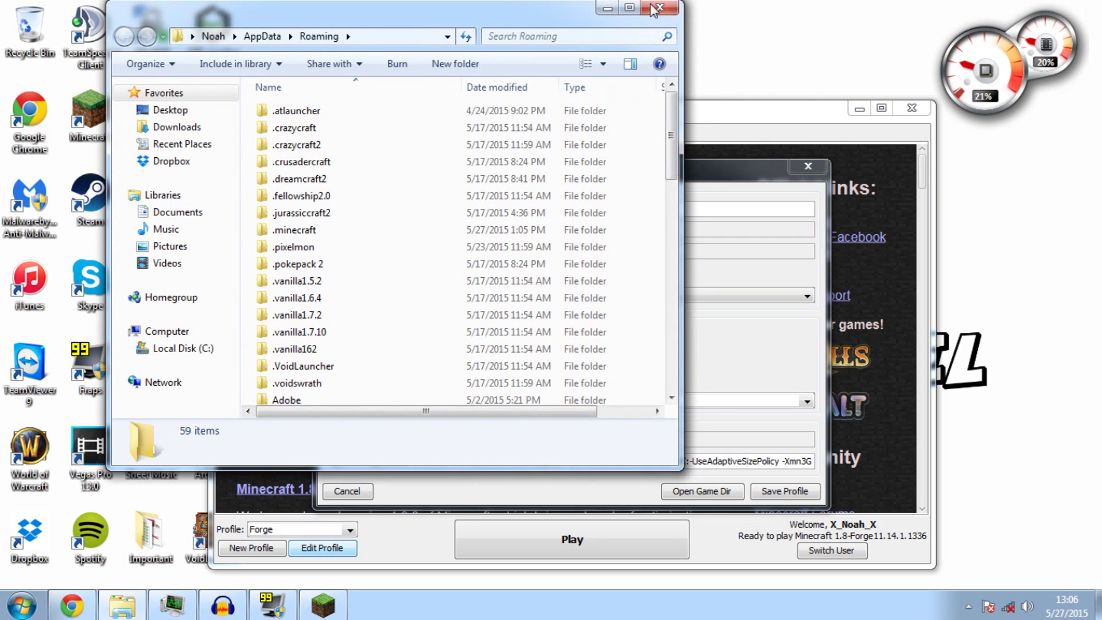
pyautogui.click(655, 16)
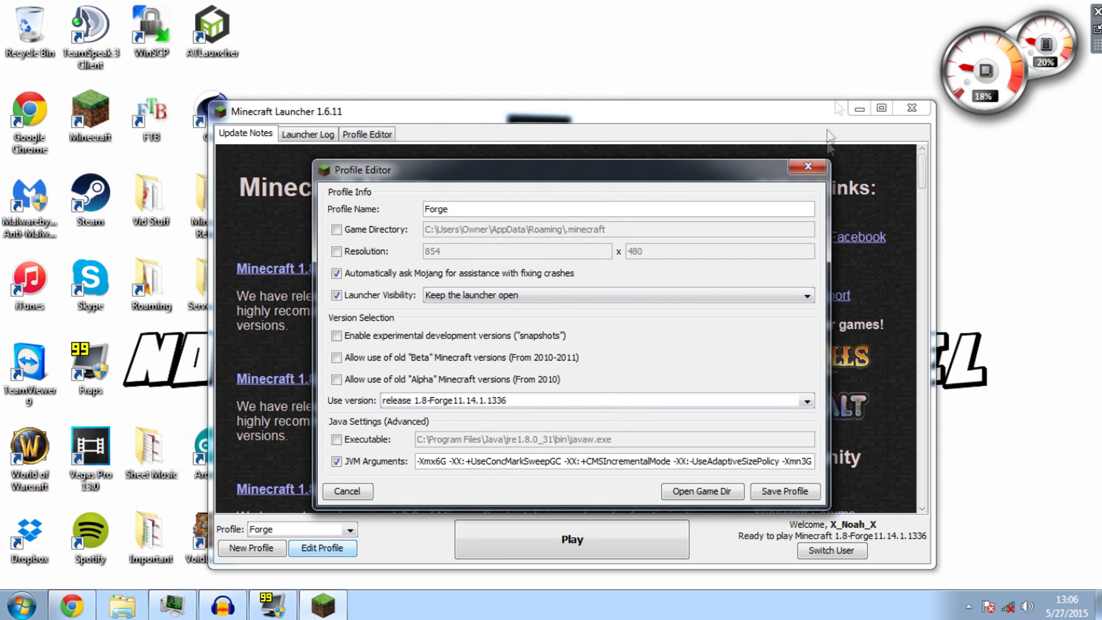
pyautogui.click(808, 166)
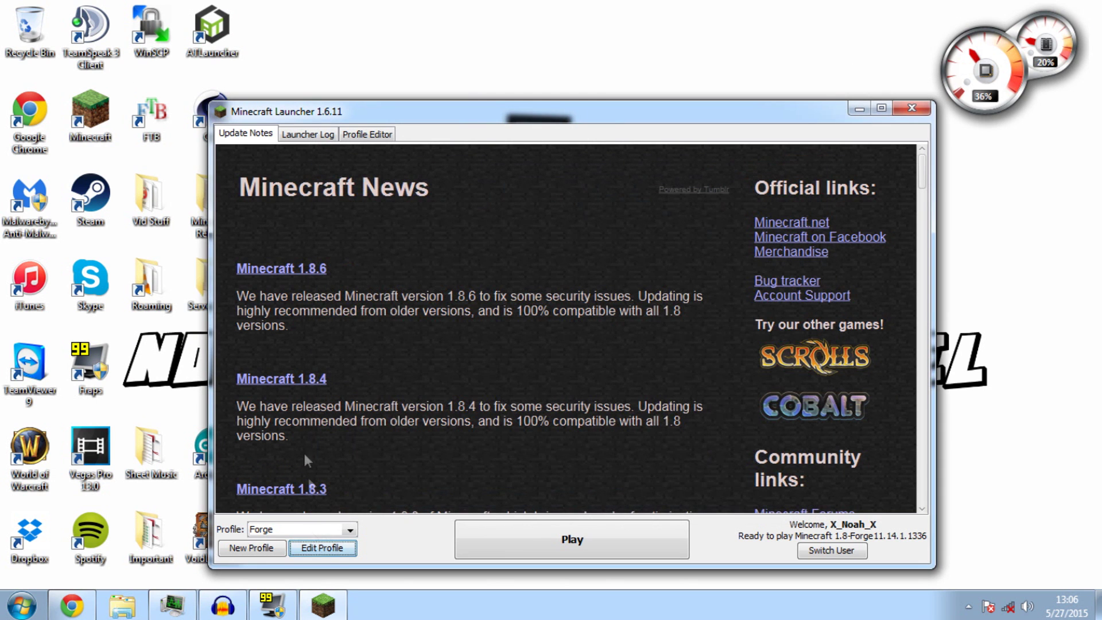
# - Open the Forge profile's game directory and go into its mods folder
pyautogui.click(336, 549)
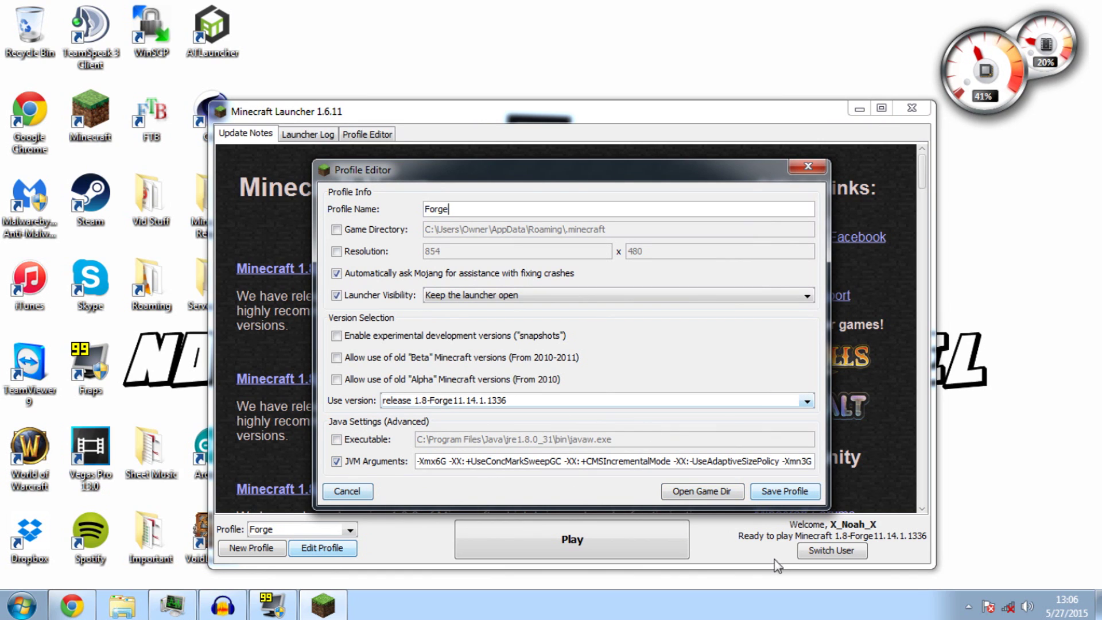
pyautogui.click(691, 493)
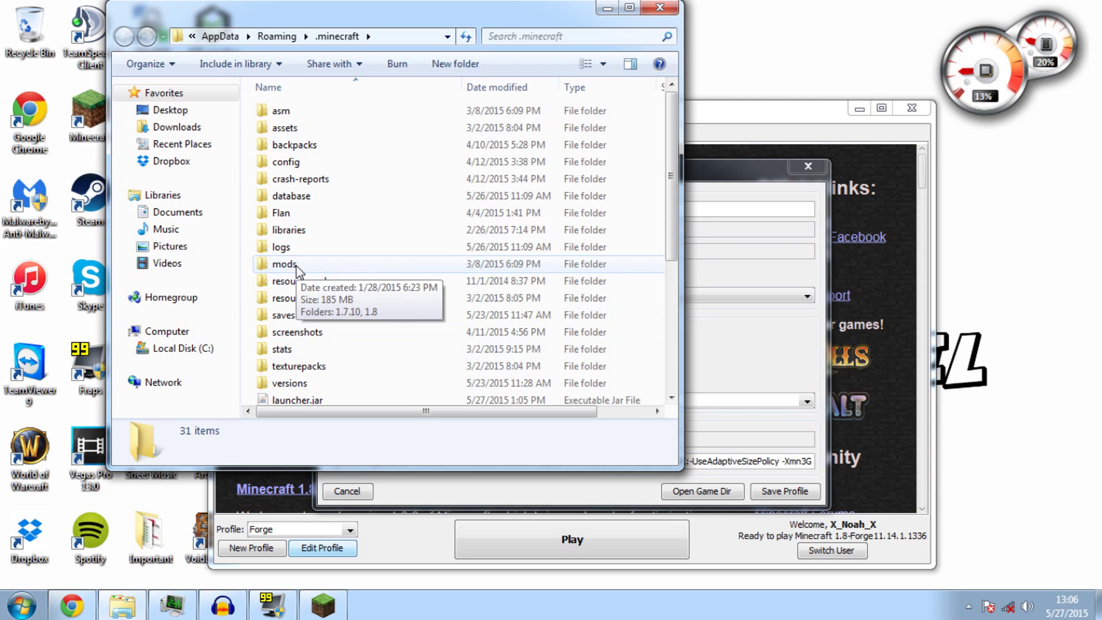
pyautogui.doubleClick(284, 264)
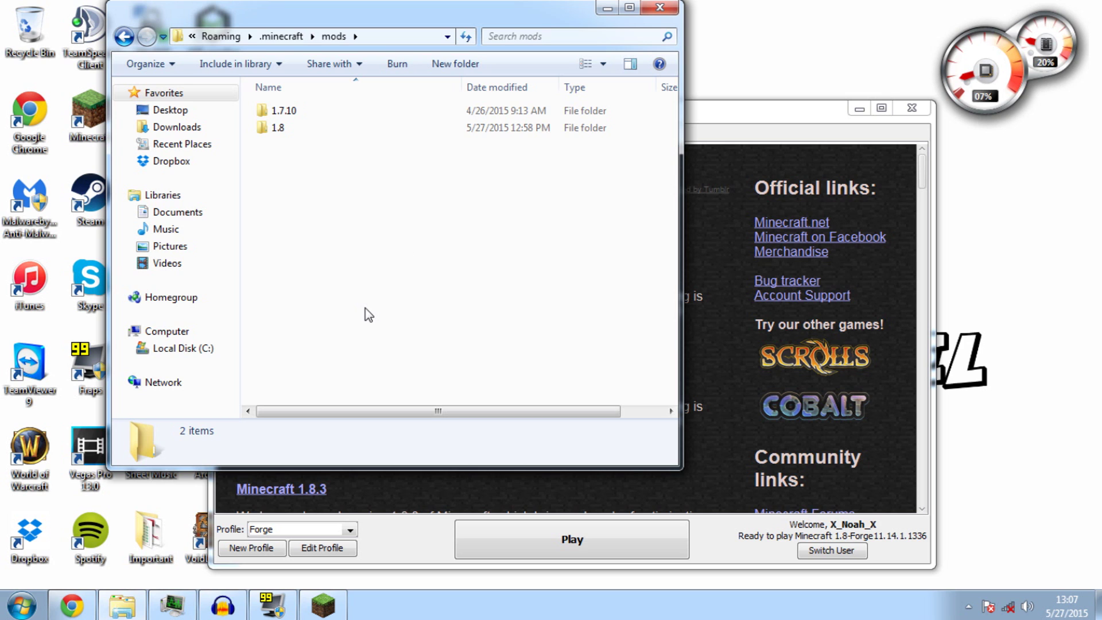
# - Review the launcher's profile list and open the 1.8 folder inside the mods folder
pyautogui.click(349, 529)
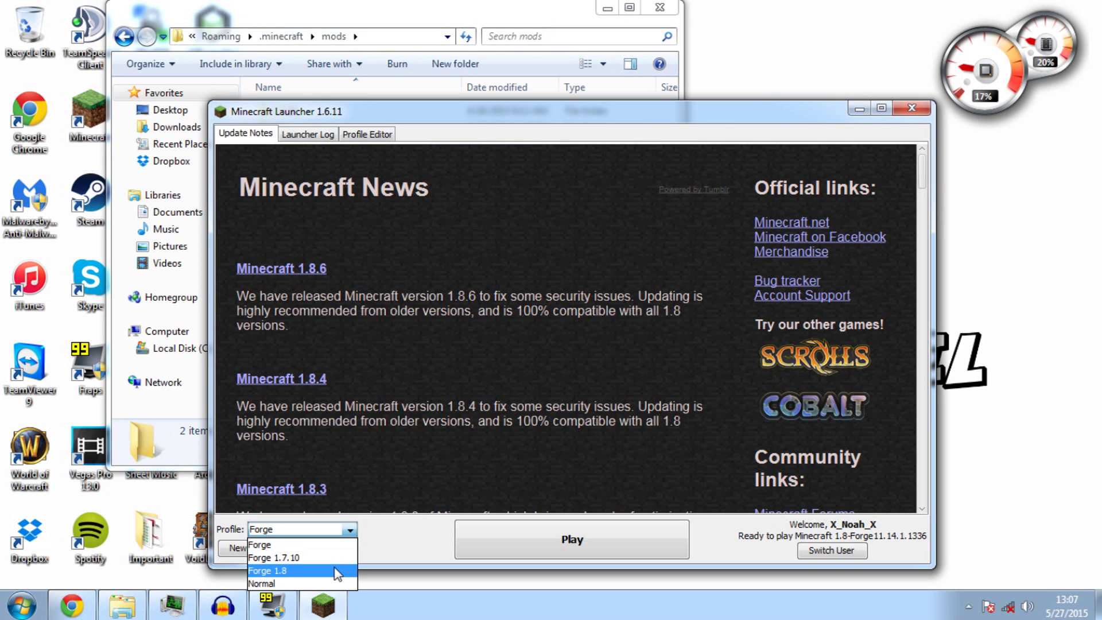
pyautogui.hotkey('alt', 'Tab')
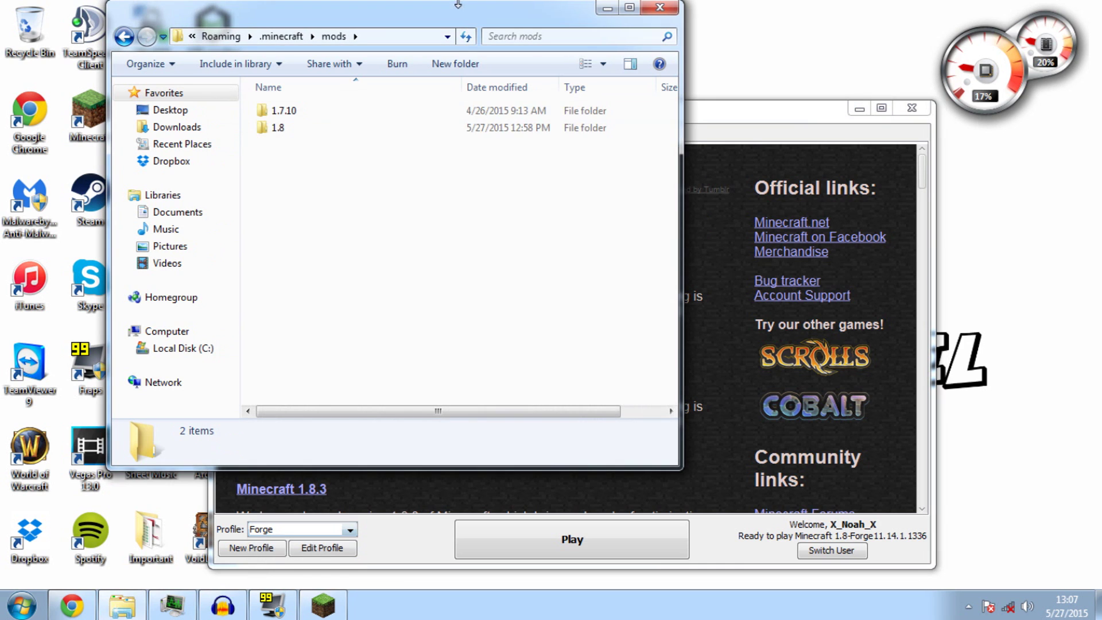
pyautogui.click(300, 114)
pyautogui.click(317, 134)
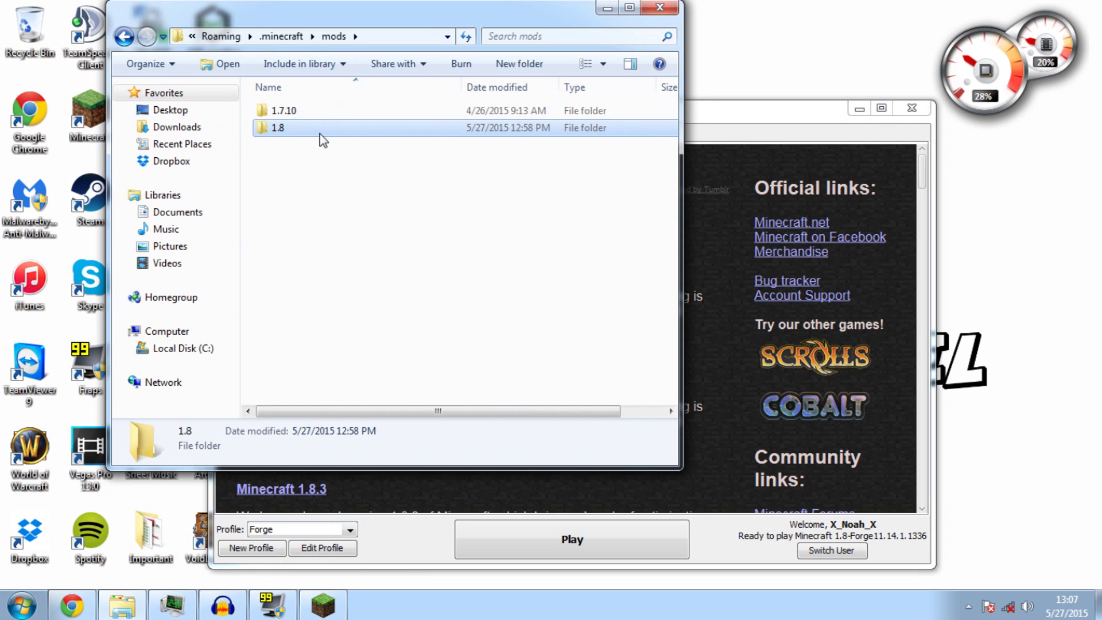
pyautogui.doubleClick(322, 138)
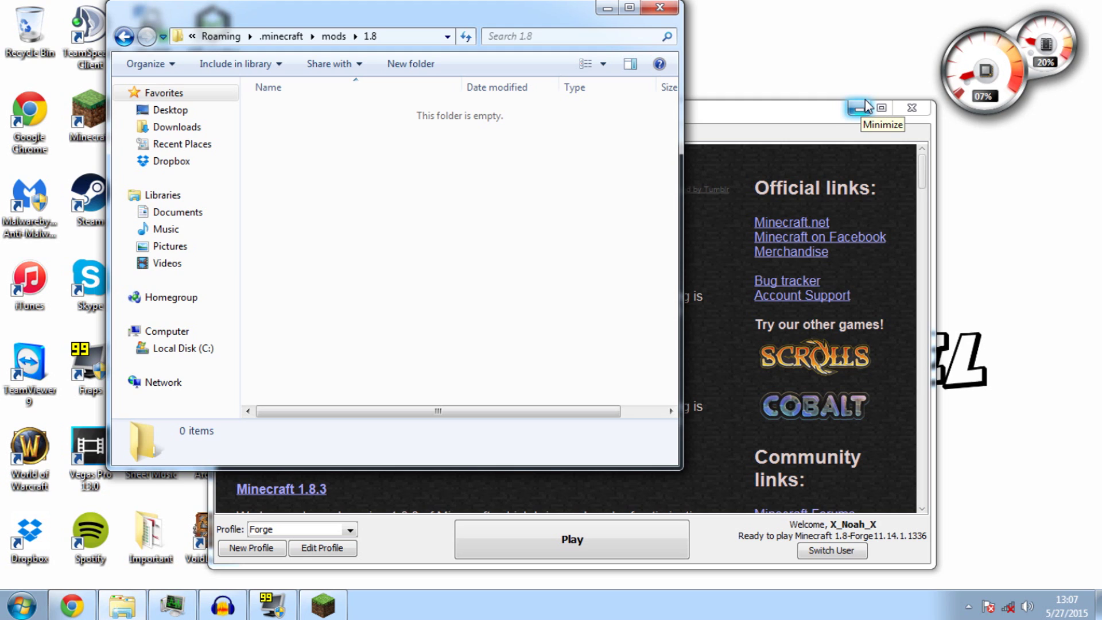
# - Minimize the launcher and examine the Pixelmon mod's downloads page in Chrome
pyautogui.click(862, 106)
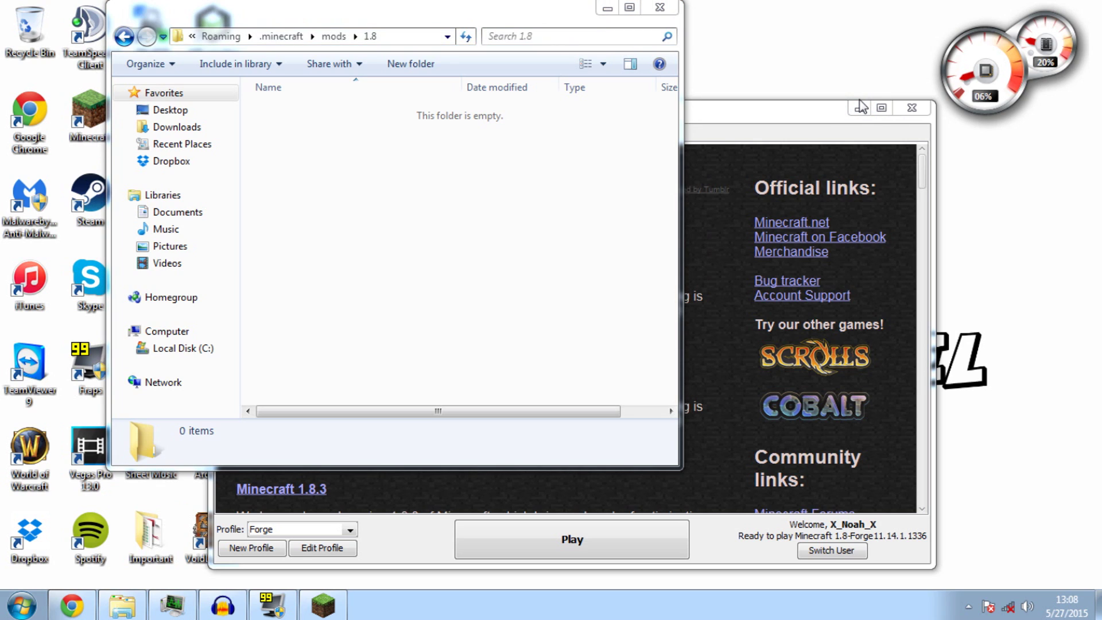
pyautogui.click(861, 107)
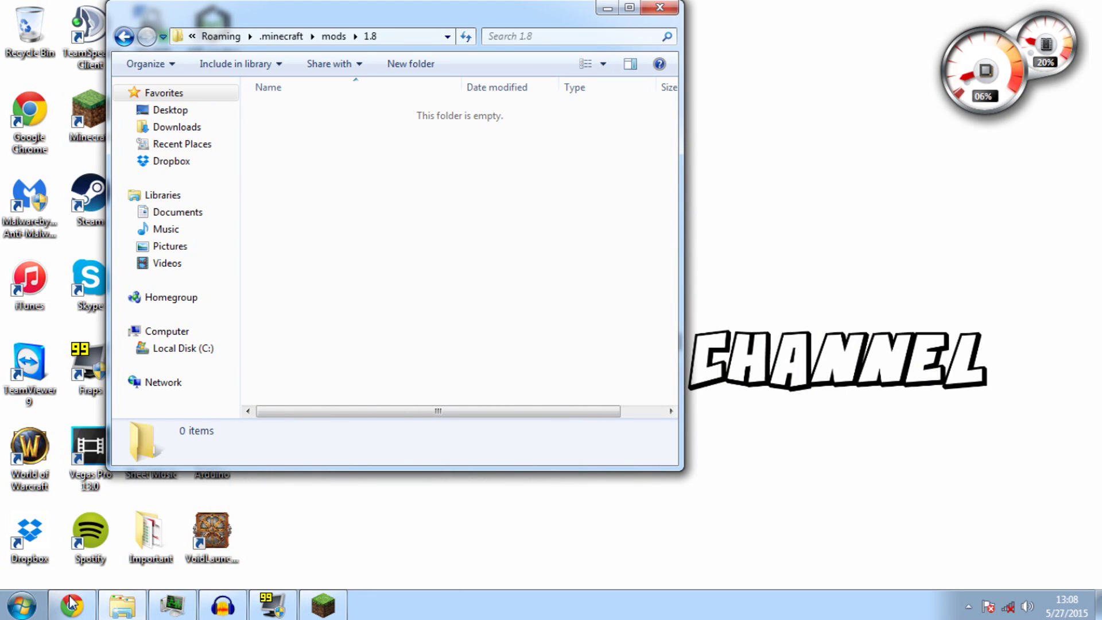
pyautogui.click(70, 603)
pyautogui.click(186, 8)
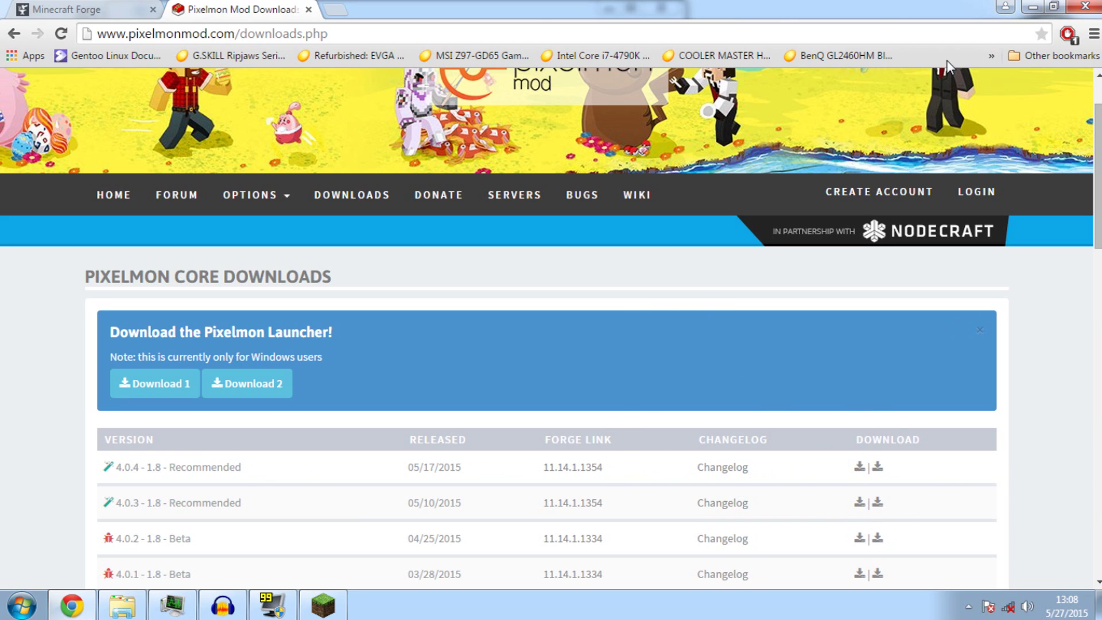
# - Move Pixelmon-1.8-4.0.4-universal.jar from the desktop into the mods 1.8 folder
pyautogui.click(1032, 7)
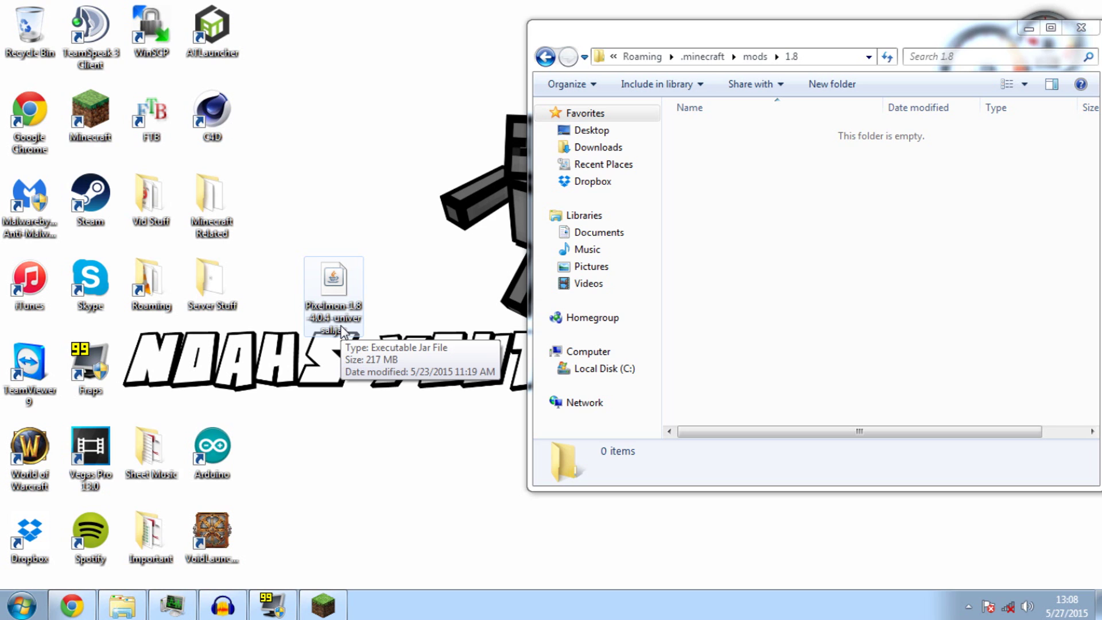
pyautogui.moveTo(342, 332); pyautogui.dragTo(839, 218)
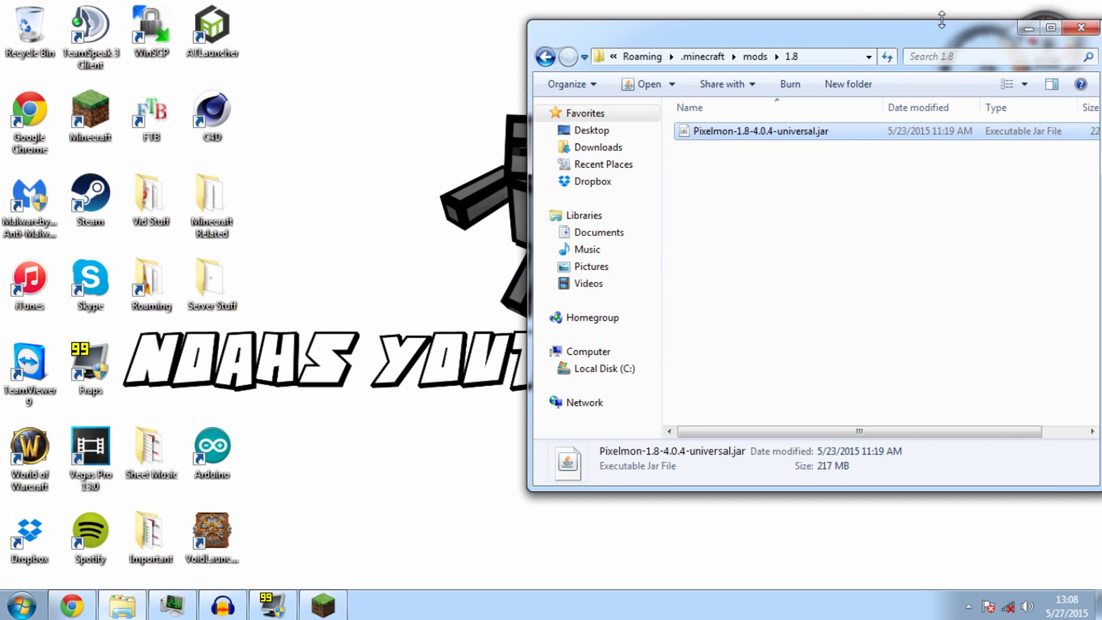
pyautogui.moveTo(931, 35); pyautogui.dragTo(775, 34)
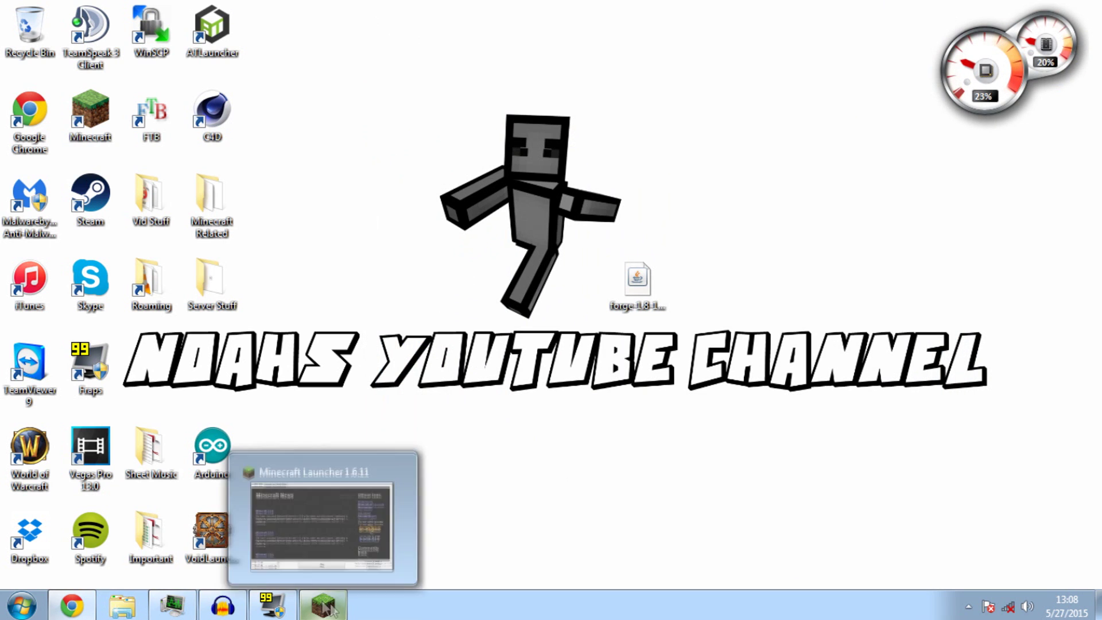
# - Launch Minecraft with the Forge profile and load the single-player world named Pixelmon
pyautogui.click(324, 605)
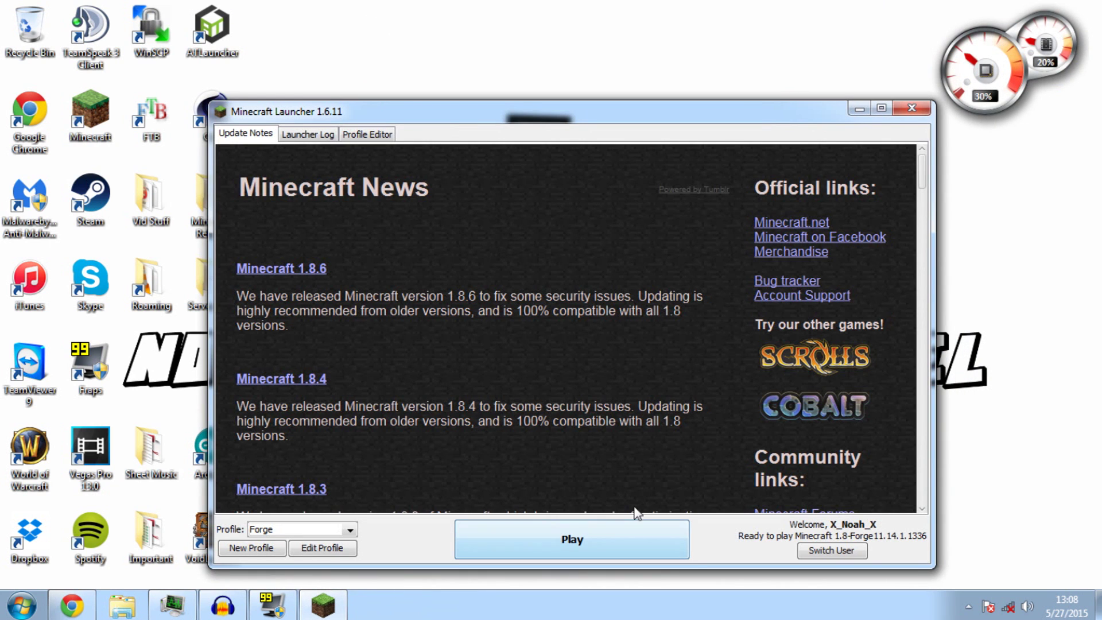
pyautogui.click(654, 524)
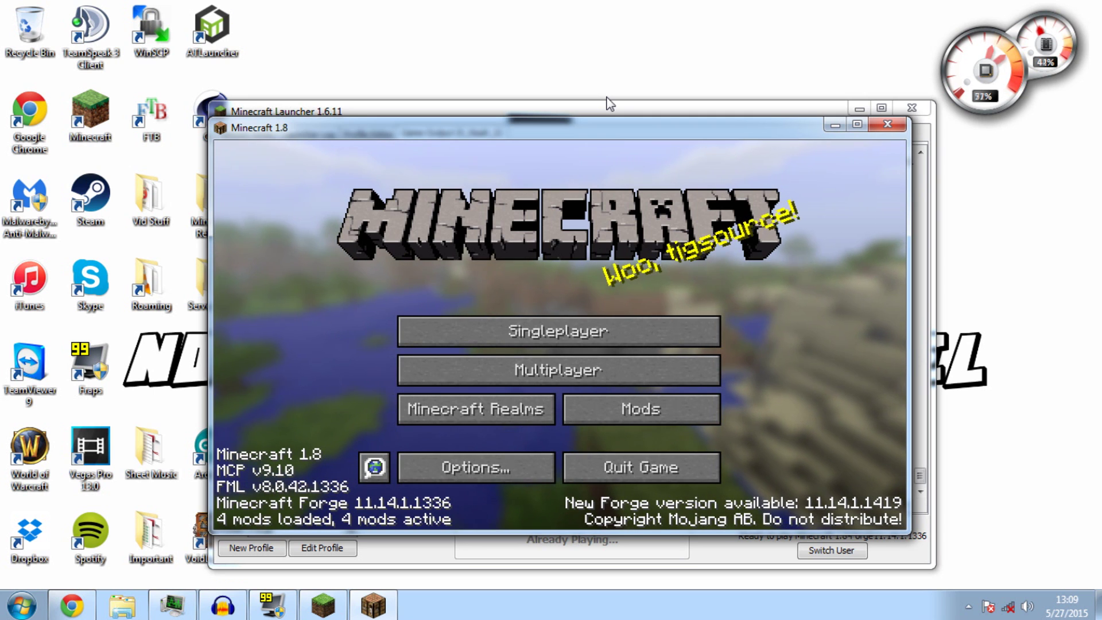
pyautogui.click(576, 331)
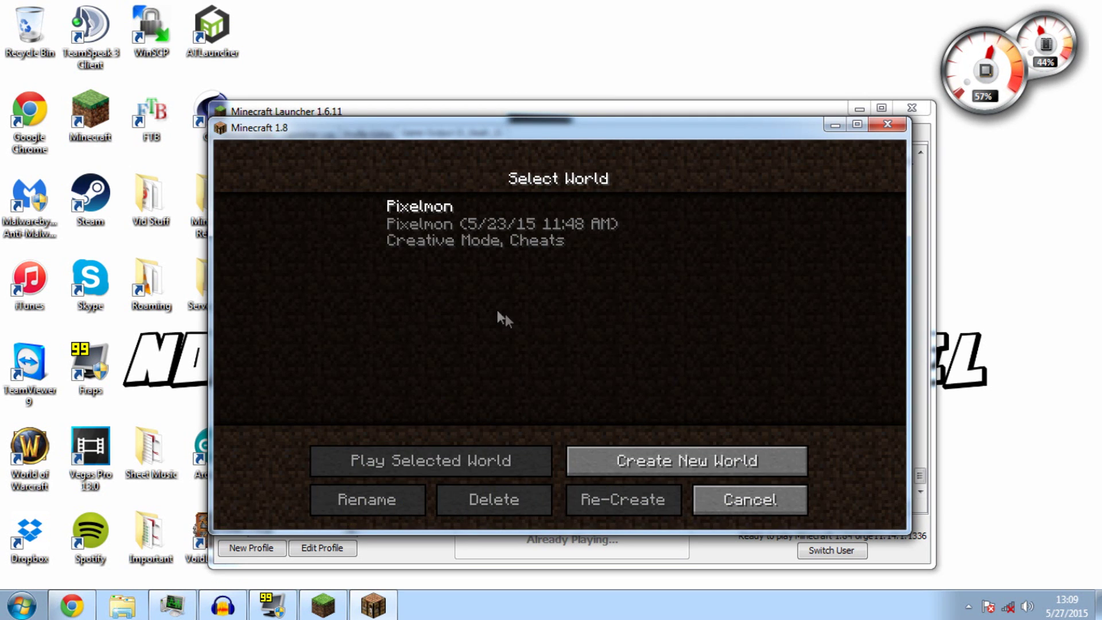
pyautogui.doubleClick(543, 230)
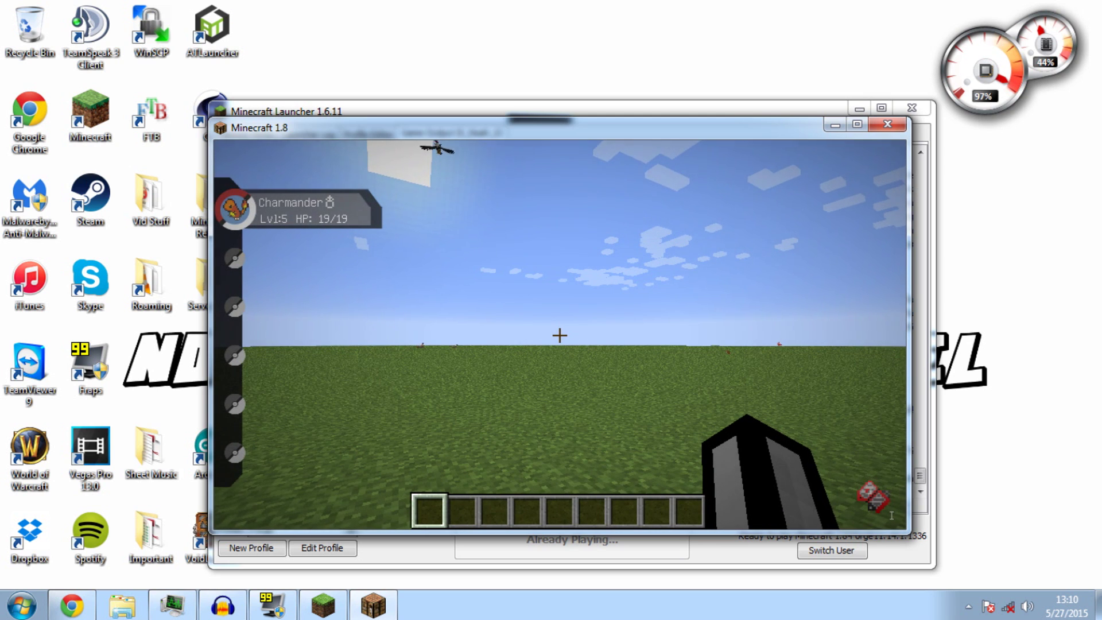
# - Test the mod by walking around and sending out and retrieving Charmander, and close the game and launcher
pyautogui.press('w')
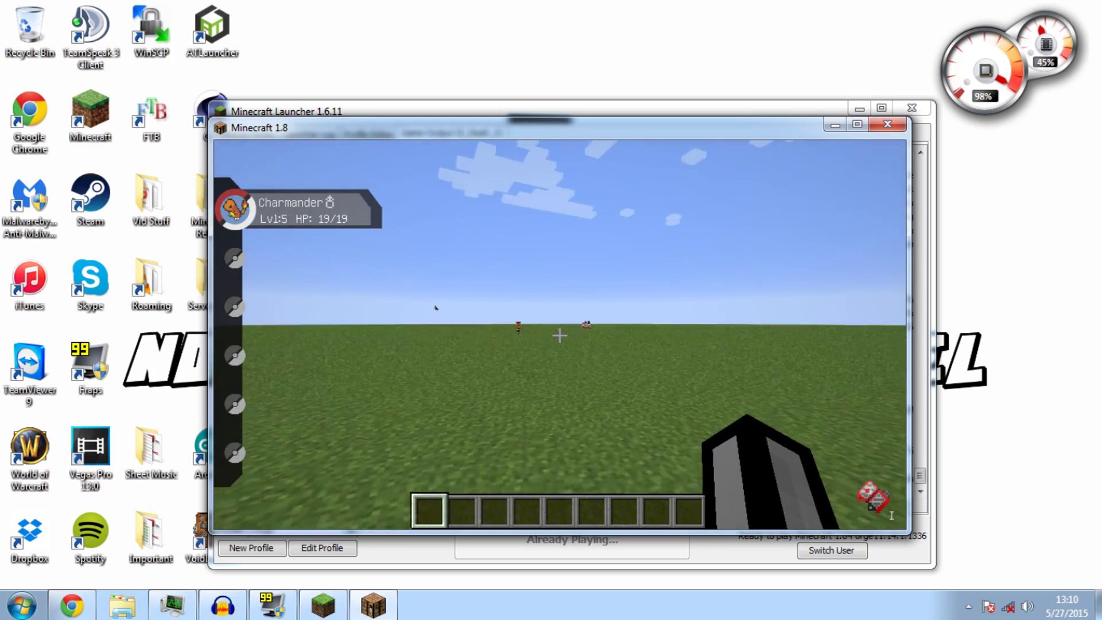
pyautogui.press('w')
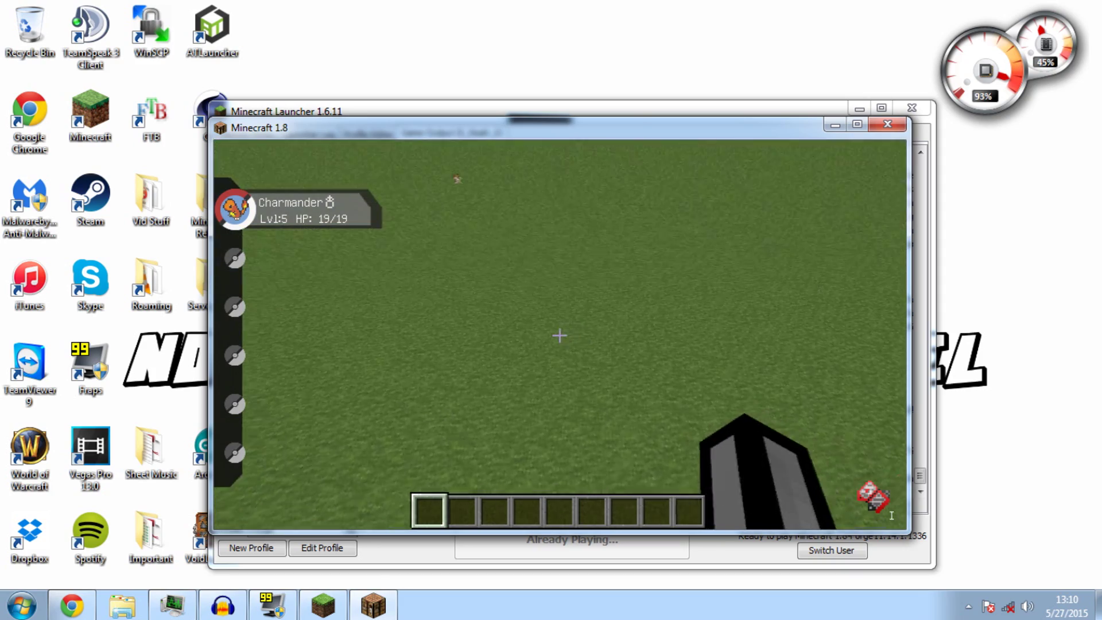
pyautogui.press('r')
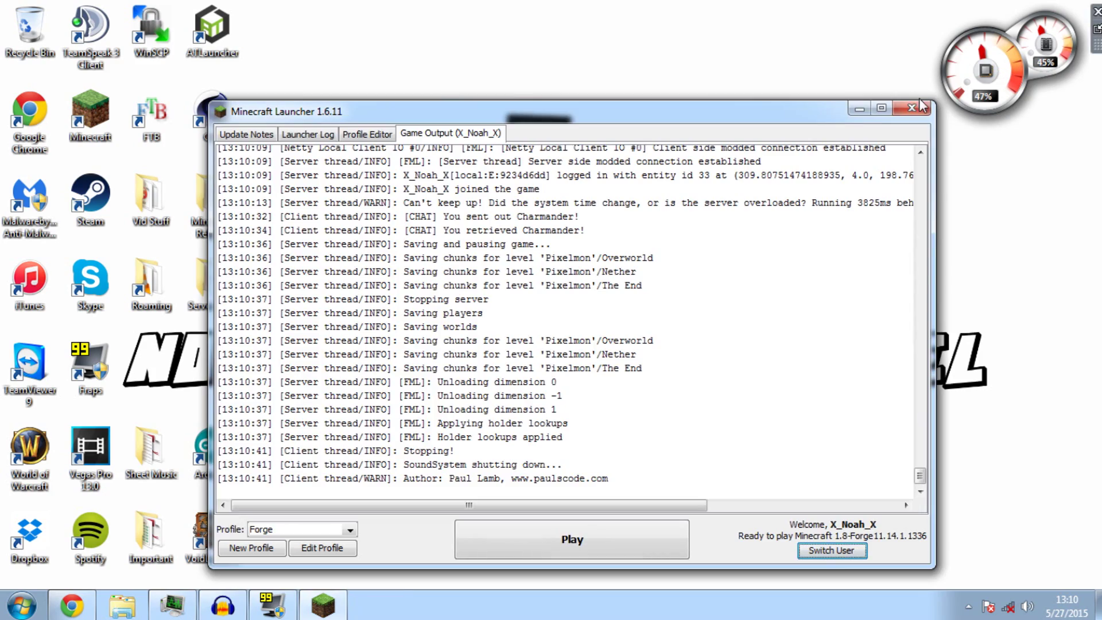
pyautogui.click(909, 106)
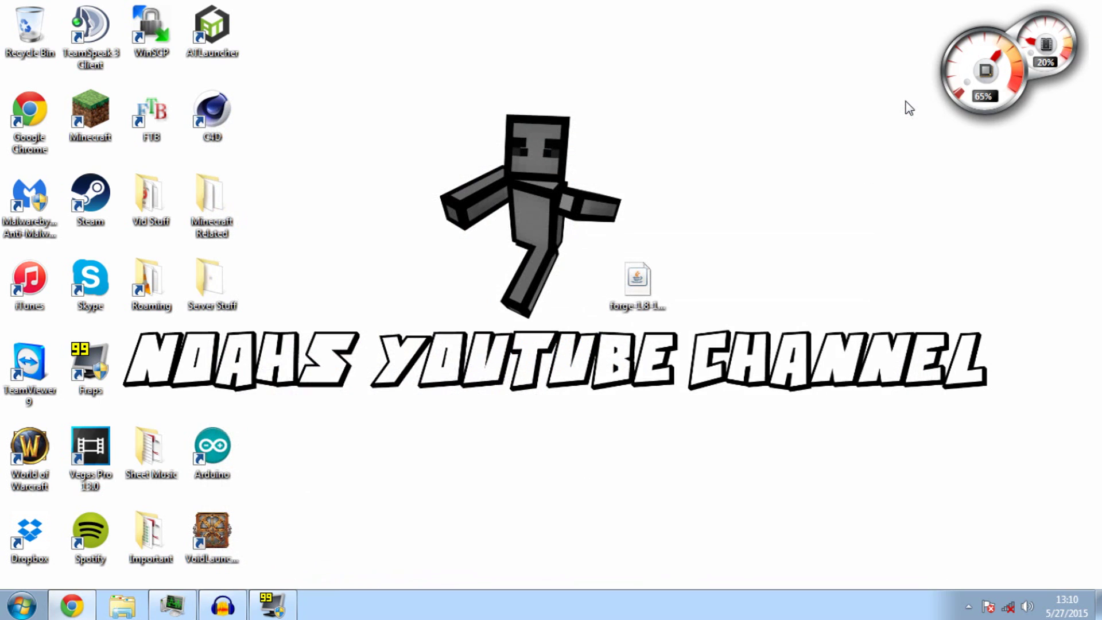